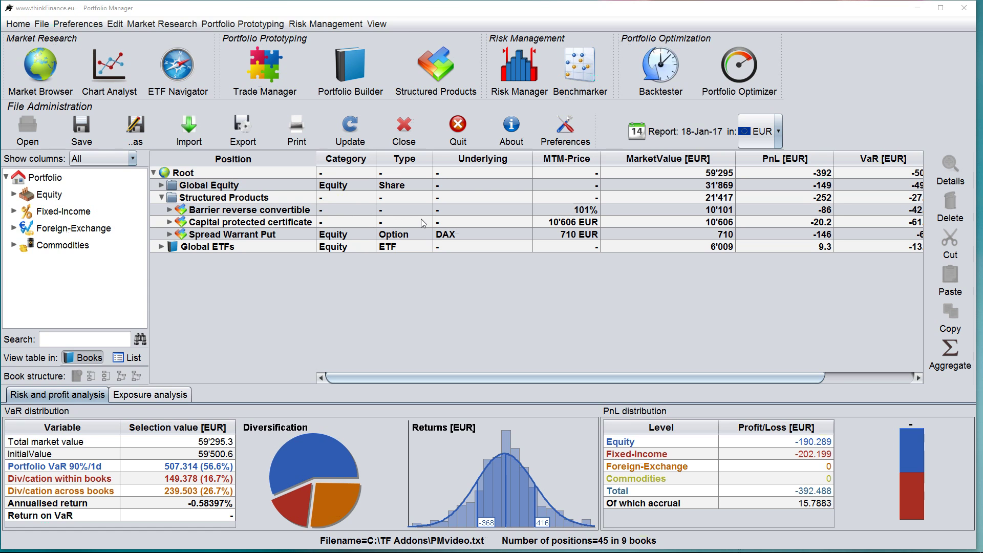
Run Risk Manager on the Barrier reverse convertible and Capital protected certificate to show the 90%-VaR -107 histogram
left_click_drag(472, 206, 471, 219)
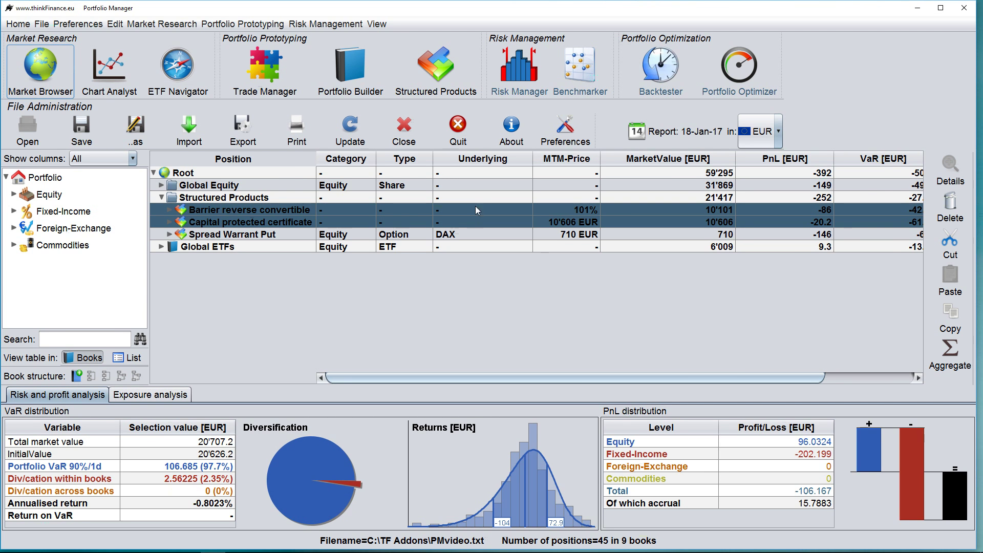
left_click(524, 79)
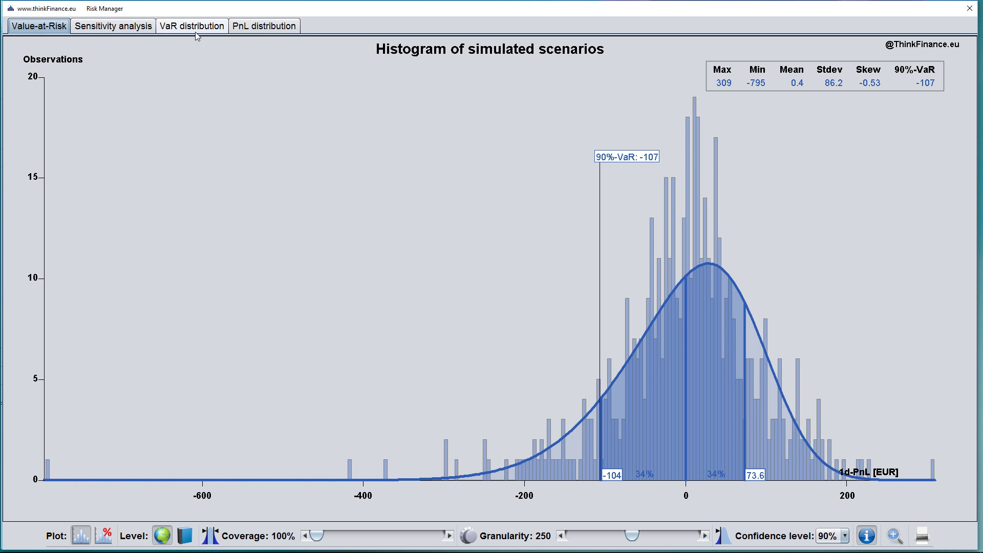
left_click(45, 29)
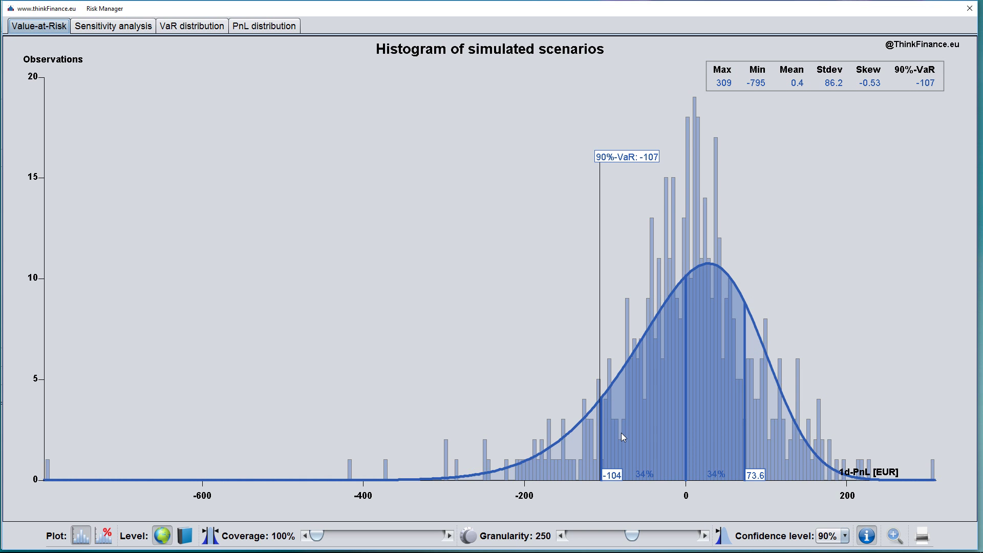
Lower the histogram granularity to 50, leaving Coverage at 100%
left_click_drag(632, 532, 588, 537)
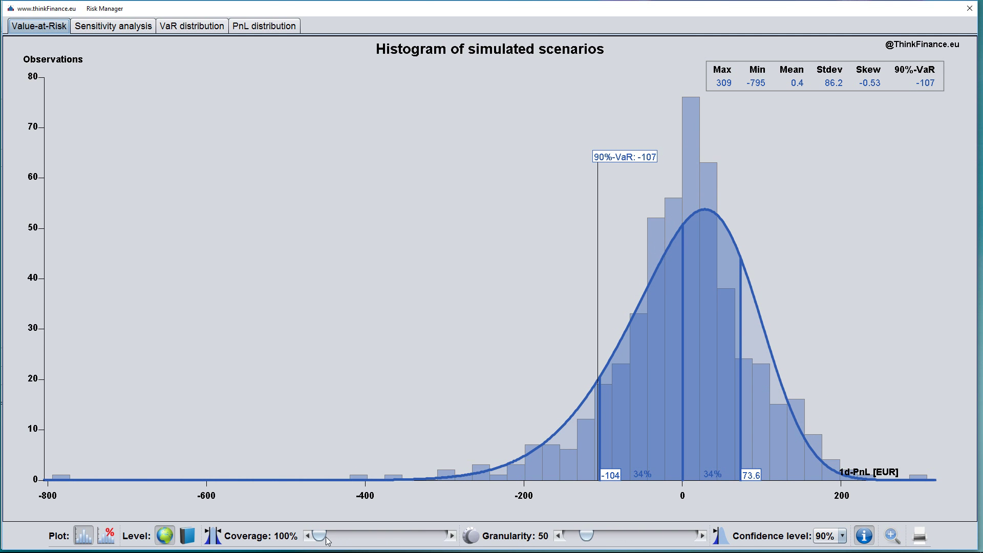
mouse_move(326, 538)
left_mouse_down()
mouse_move(343, 539)
mouse_move(323, 541)
left_mouse_up()
Plot the scenario histogram in % returns with one distribution per product (VaR -0.42 and -0.58)
left_click(109, 536)
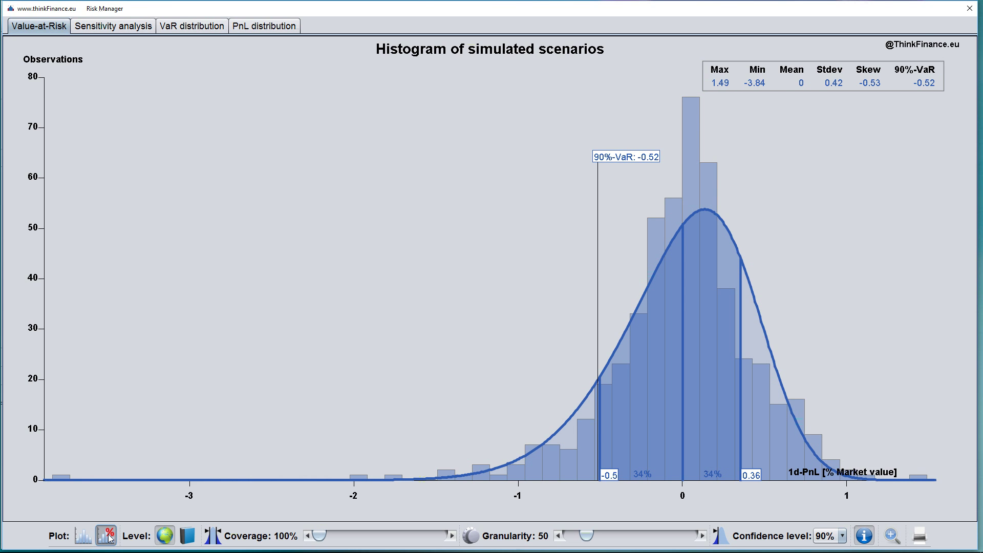
left_click(189, 538)
left_click(186, 538)
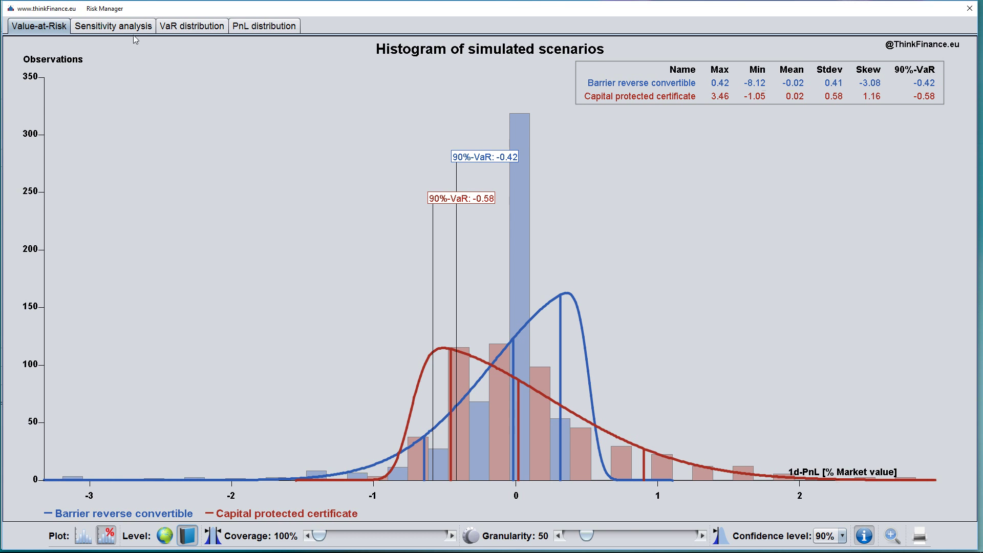
In the Sensitivity analysis, briefly plot the Vol risk factor, then return to UnderlyingPrice
left_click(114, 26)
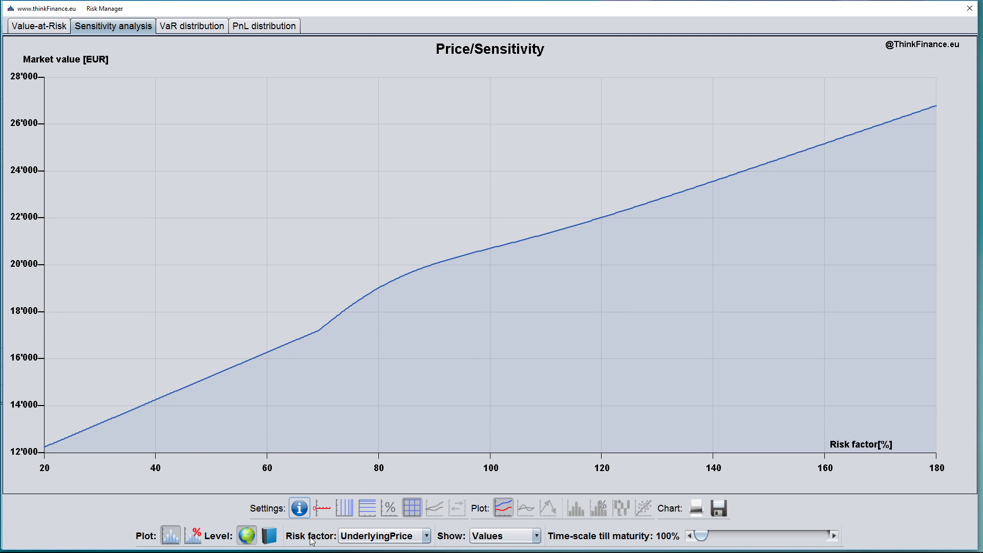
left_click(361, 536)
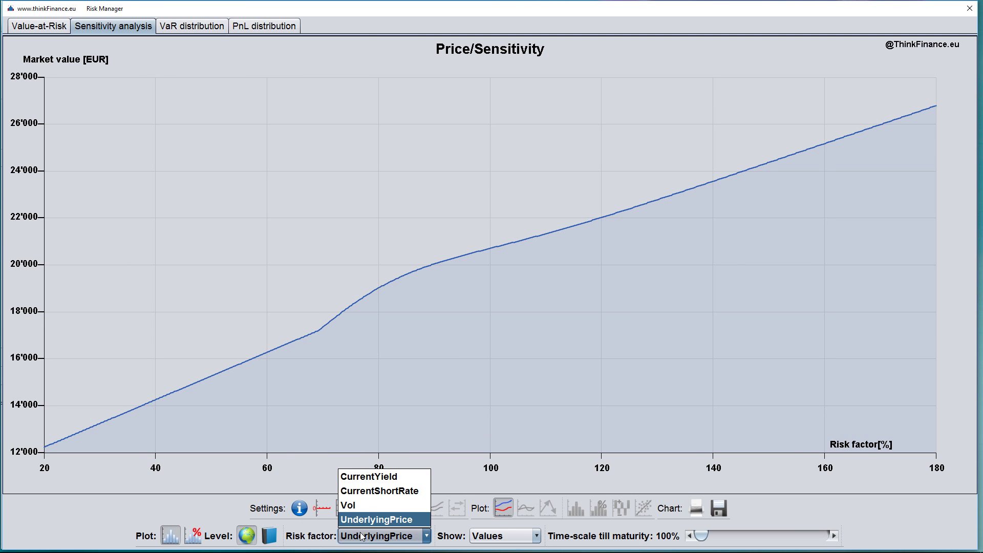
left_click(363, 521)
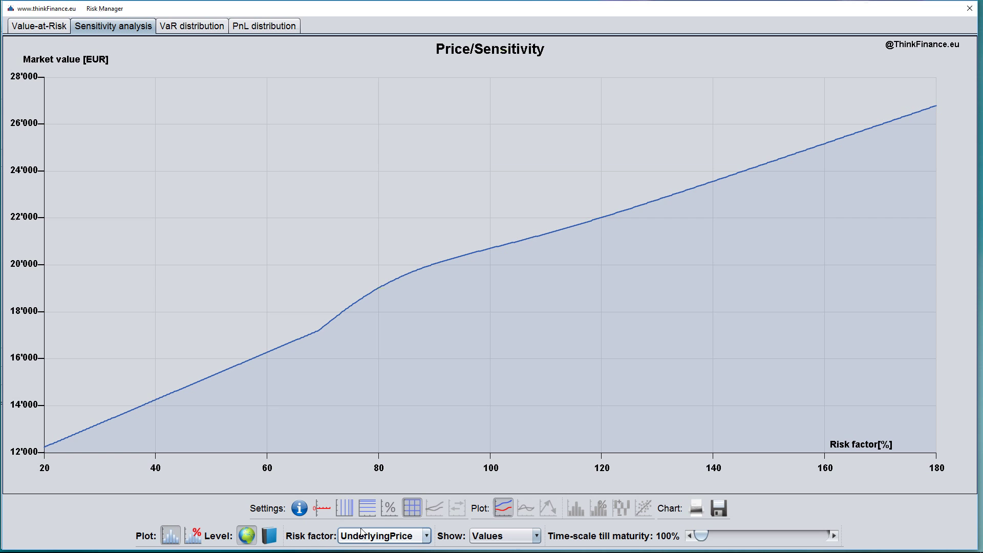
left_click(361, 539)
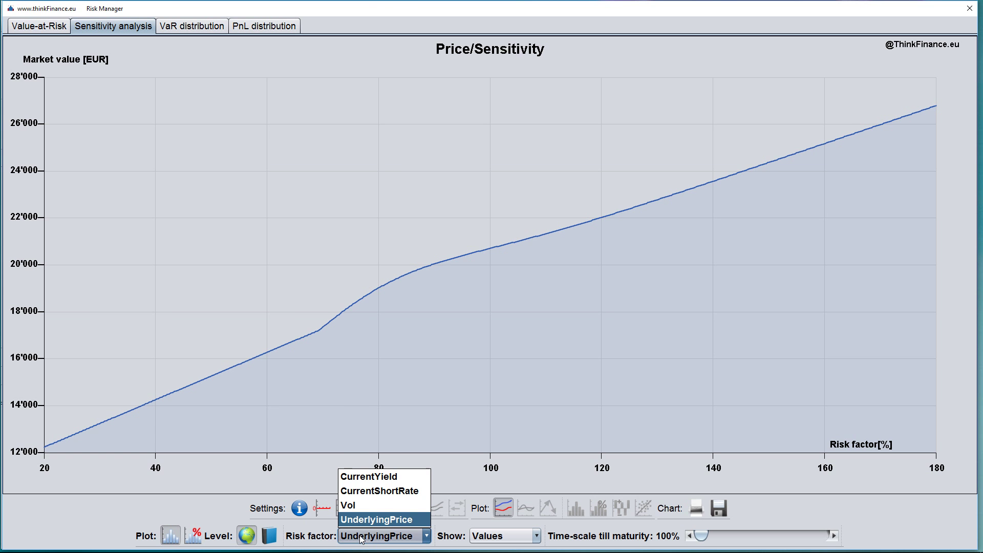
left_click(359, 507)
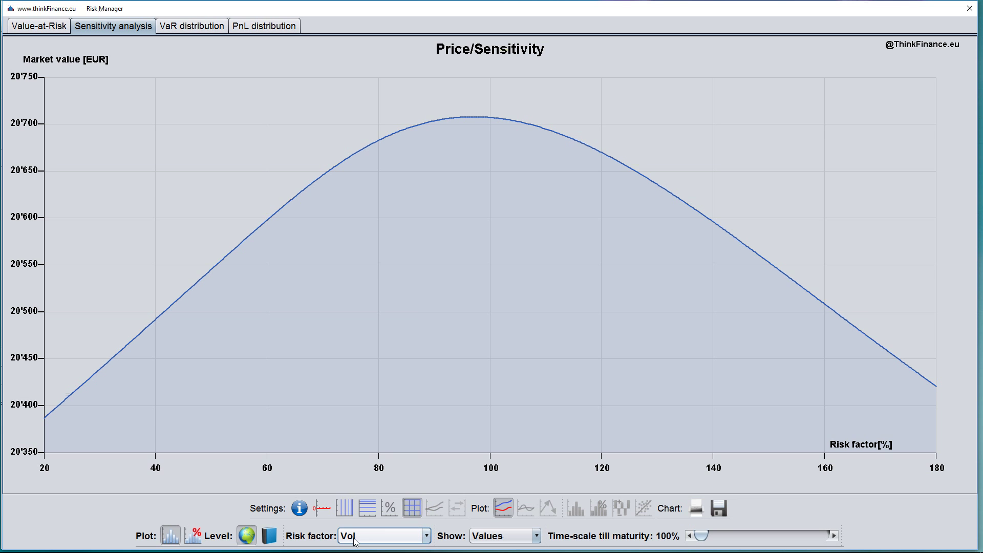
left_click(356, 539)
left_click(356, 522)
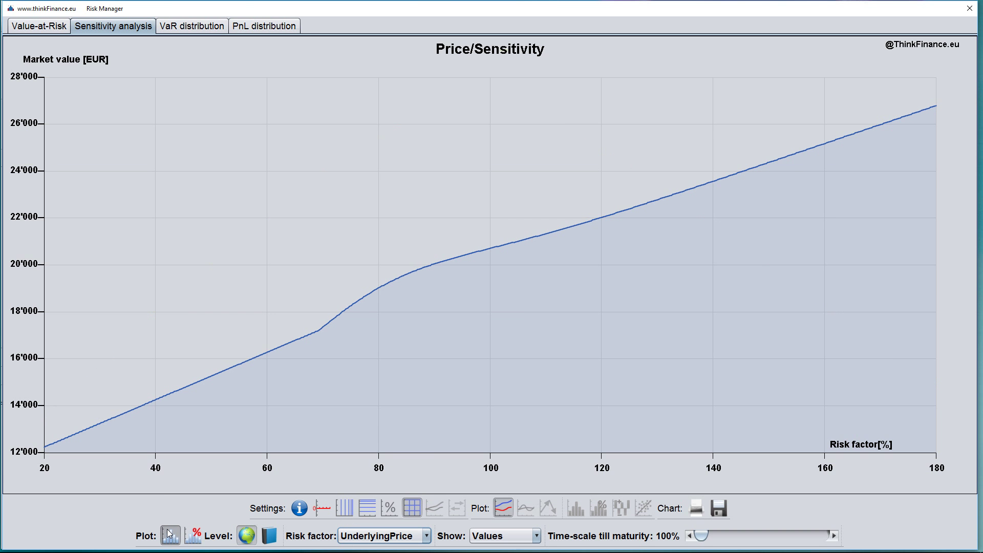
Show per-book sensitivity curves in %: convertible capping near 101, certificate reaching 156
left_click(195, 536)
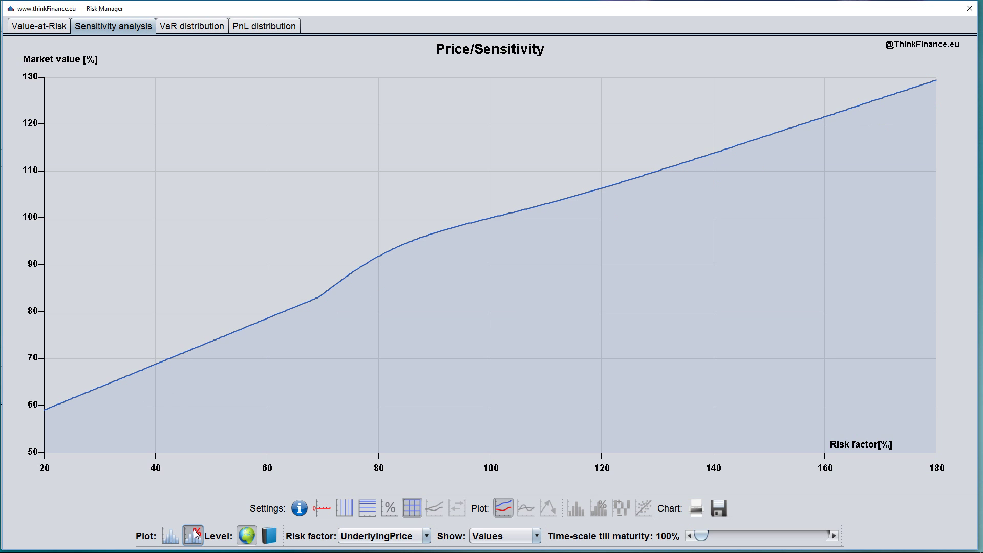
left_click(248, 535)
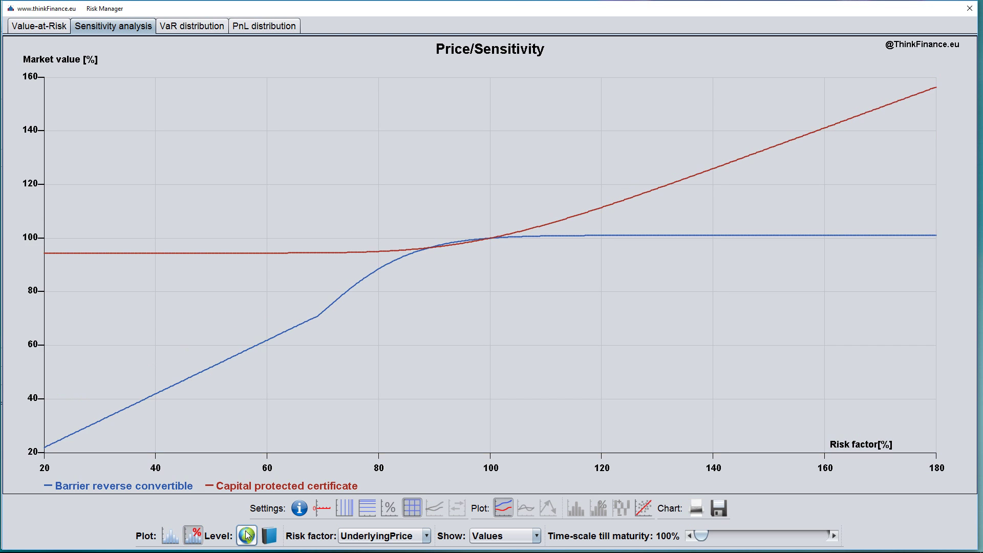
left_click(269, 536)
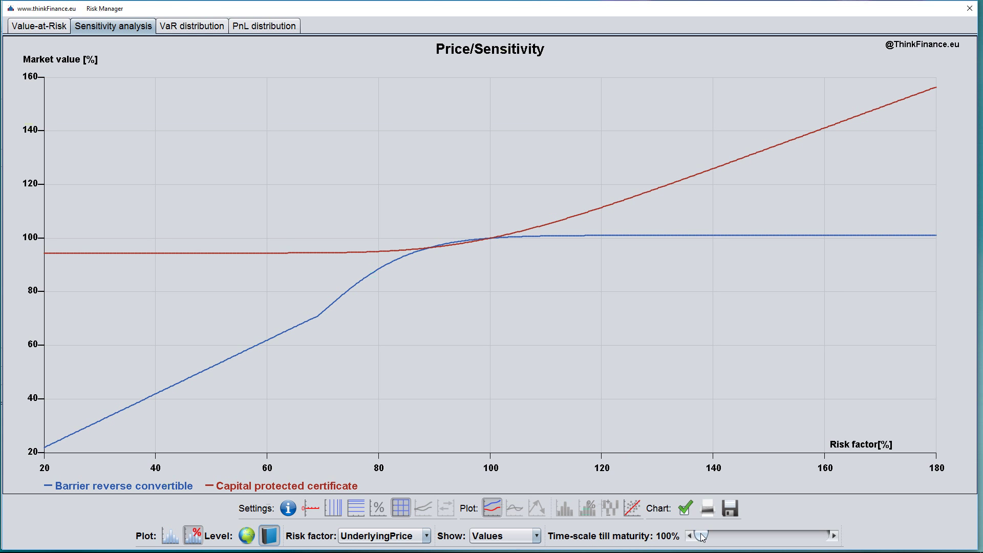
Plot the 1st Derivate (delta) in EUR, testing the Time-scale slider toward maturity
mouse_move(703, 536)
left_mouse_down()
mouse_move(806, 537)
mouse_move(700, 535)
left_mouse_up()
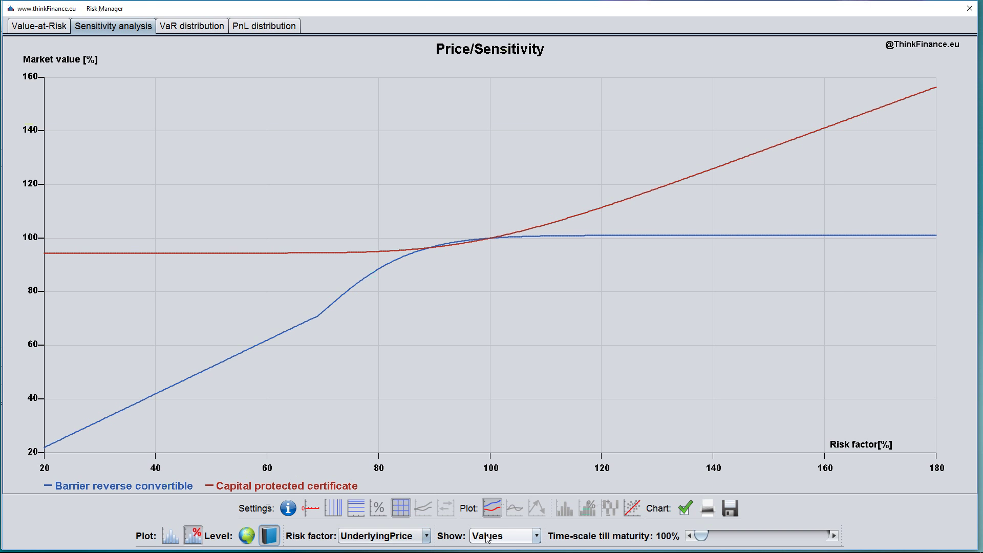
left_click(171, 537)
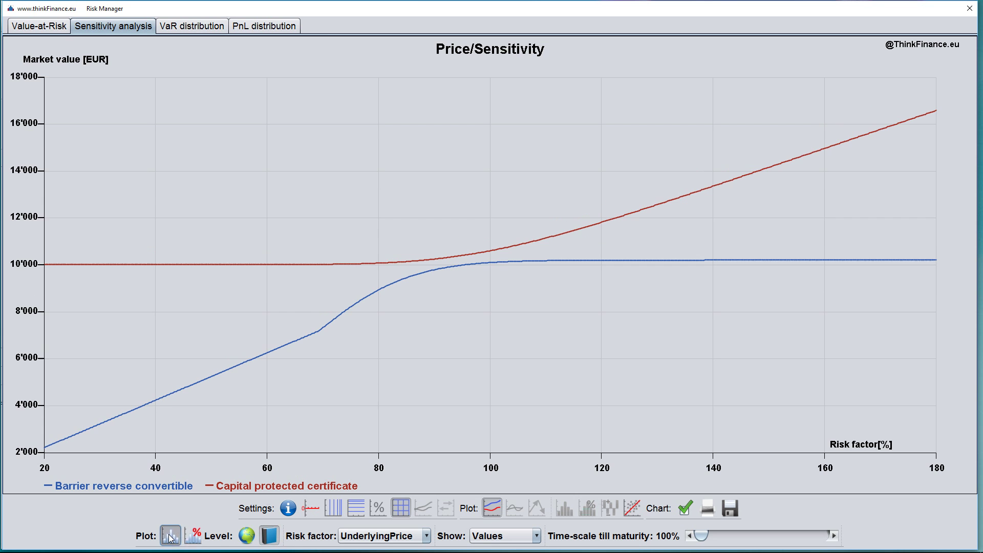
left_click(496, 537)
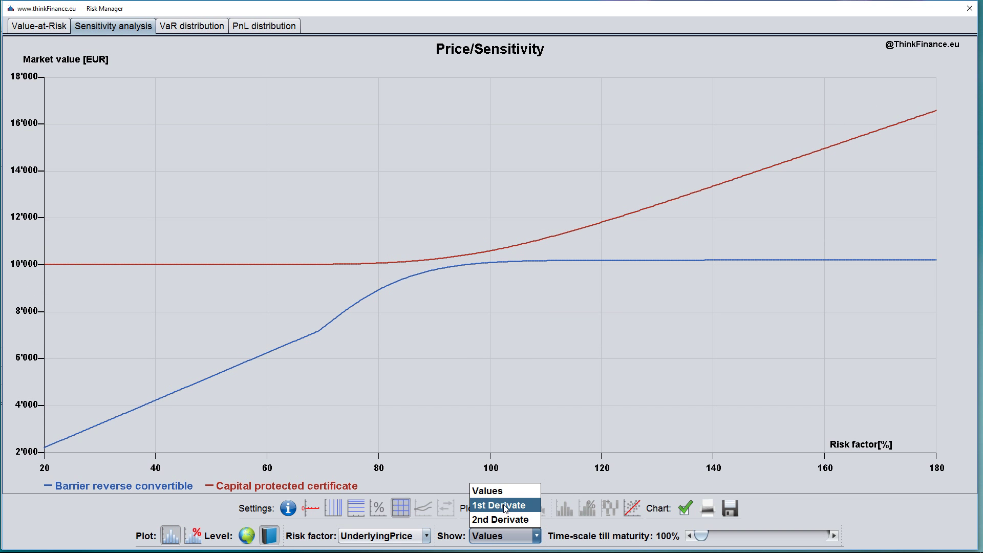
left_click(506, 507)
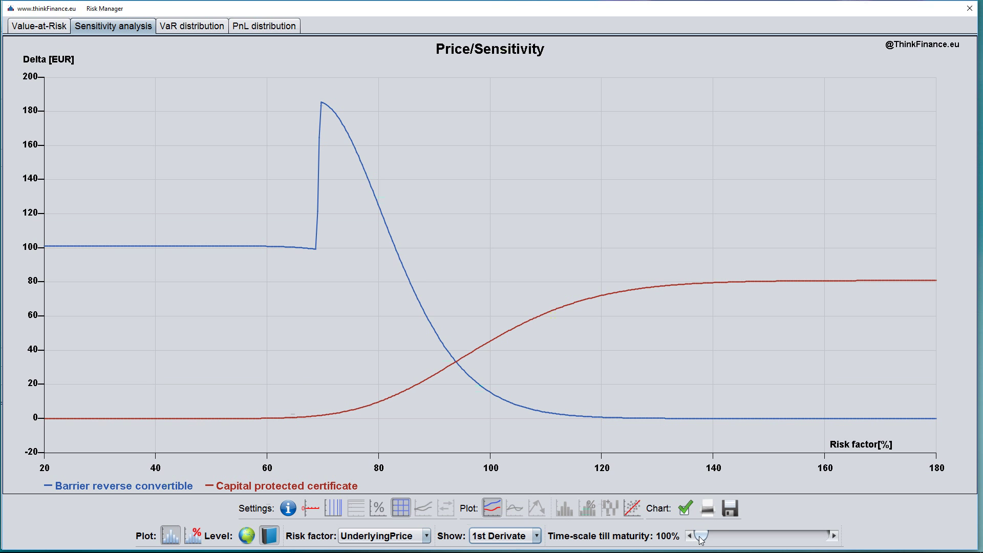
mouse_move(701, 538)
left_mouse_down()
mouse_move(783, 540)
mouse_move(687, 540)
left_mouse_up()
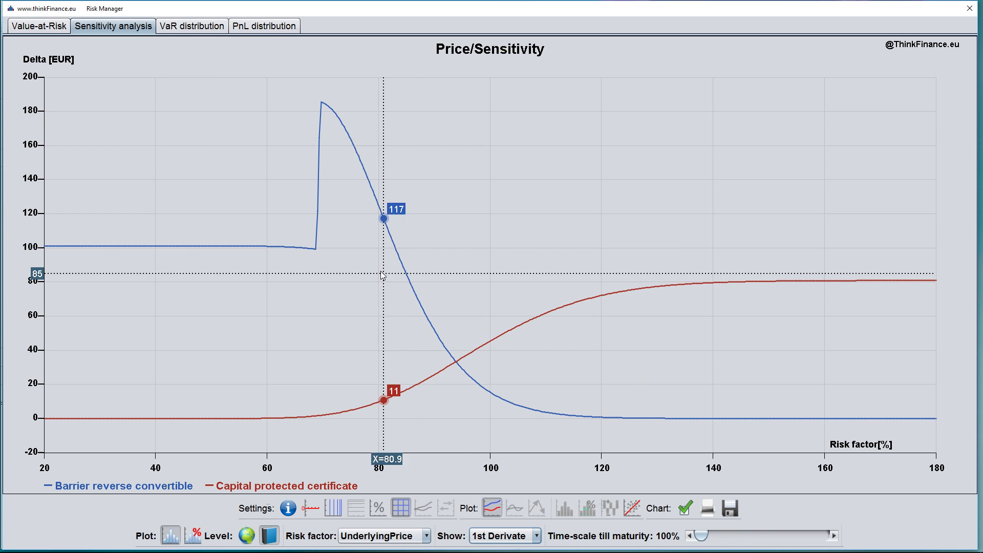
Set the VaR distribution portfolio level to Fixed-Income: Bond 50.5%, ZeroBond 49.5%
left_click(205, 27)
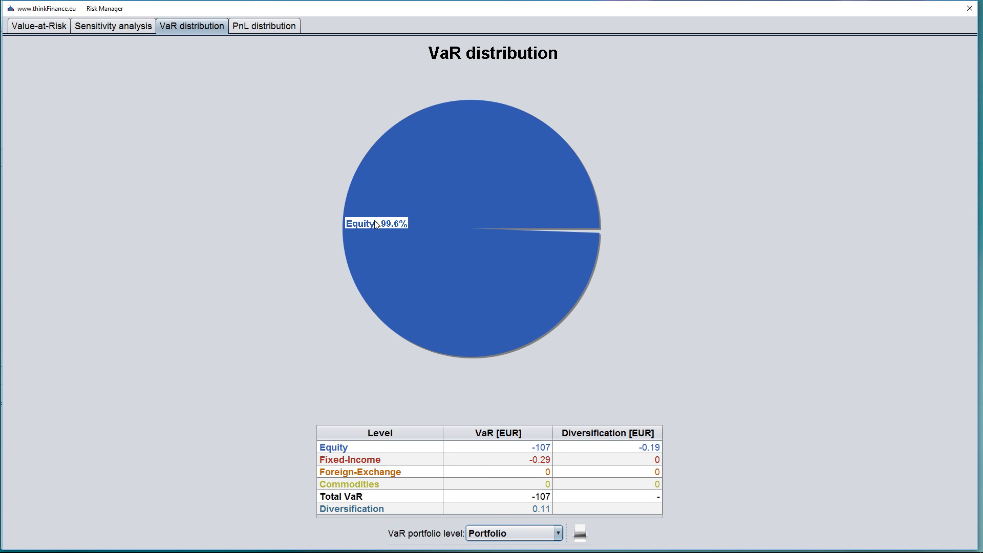
left_click(514, 533)
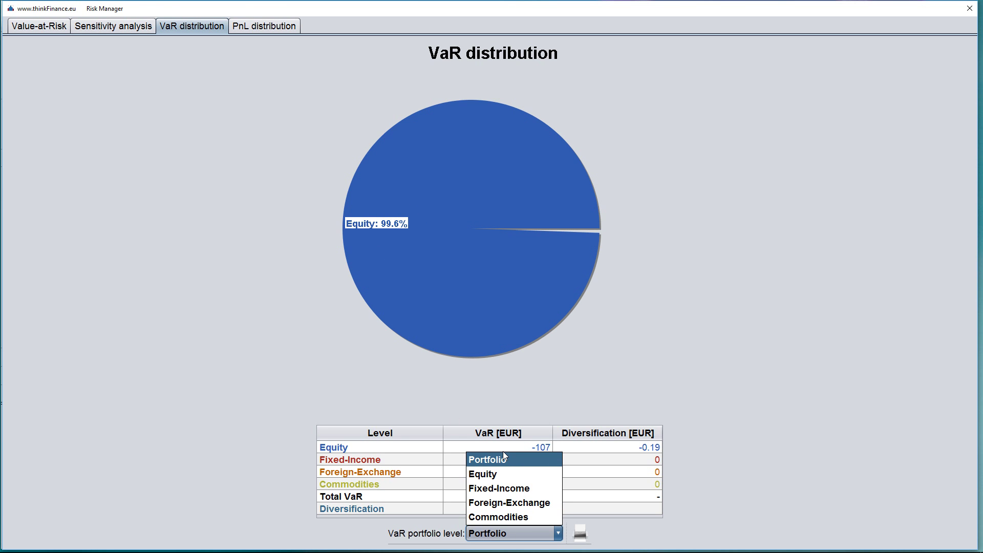
left_click(511, 489)
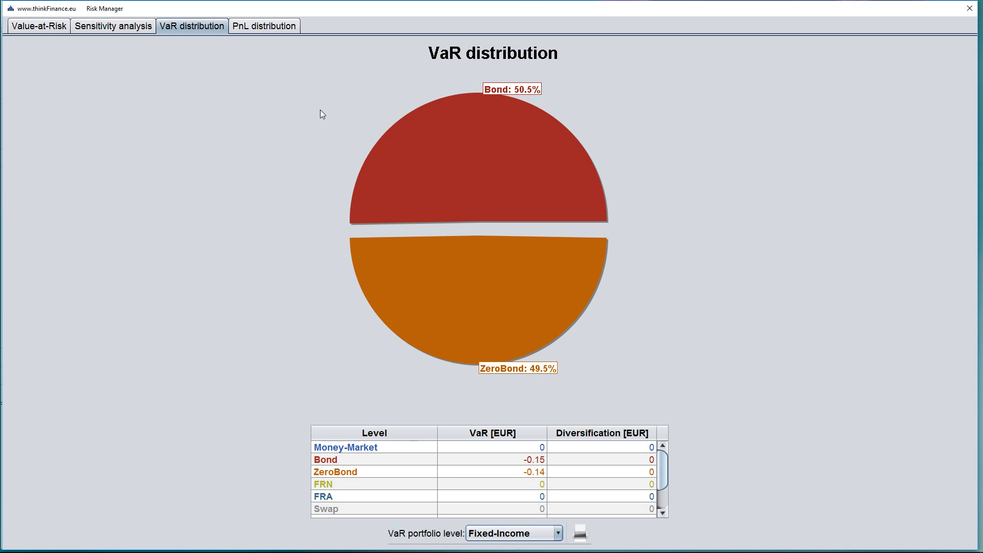
Open the PnL distribution by portfolio: Equity 96, Fixed-Income -202, total -106 EUR
left_click(249, 29)
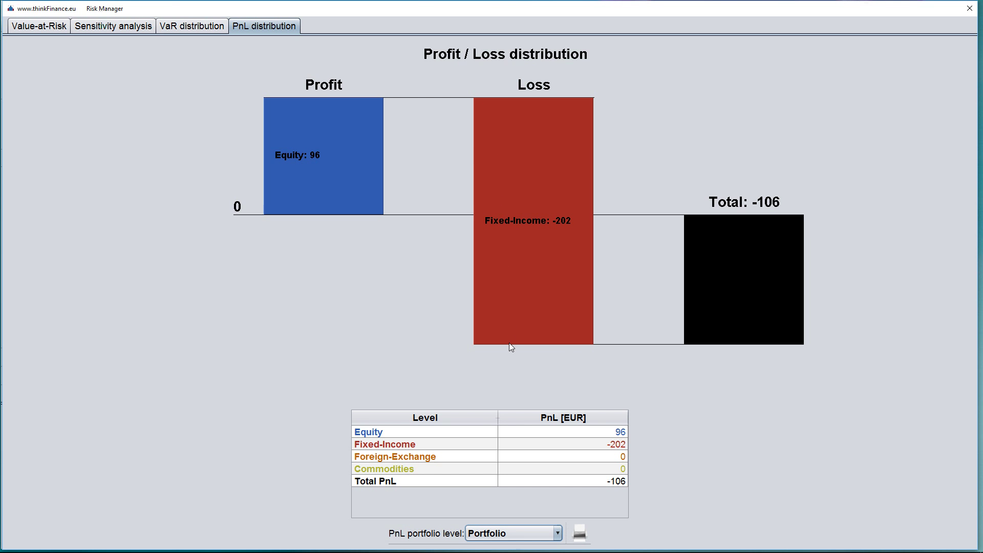
left_click(557, 535)
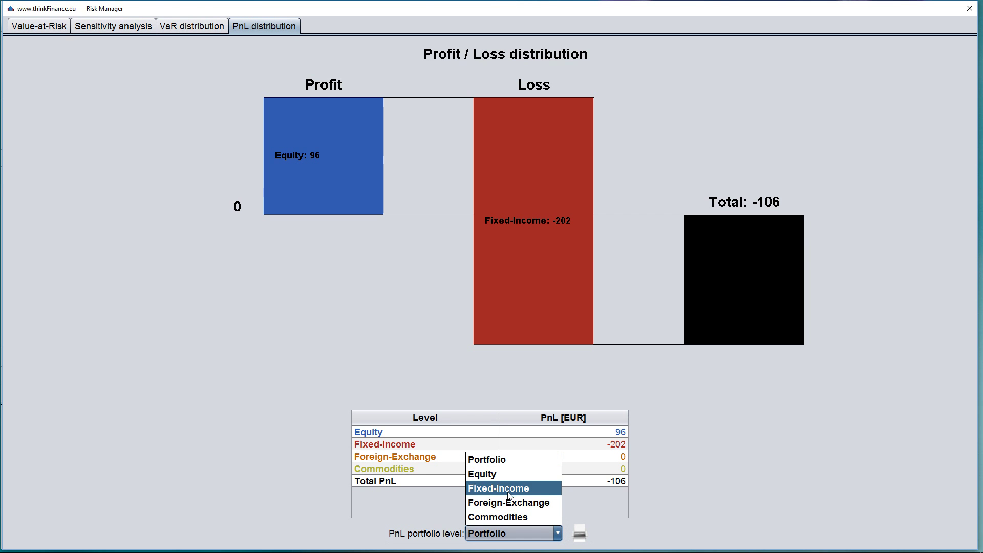
Leave the PnL level at Portfolio and close the Risk Manager window
left_click(668, 151)
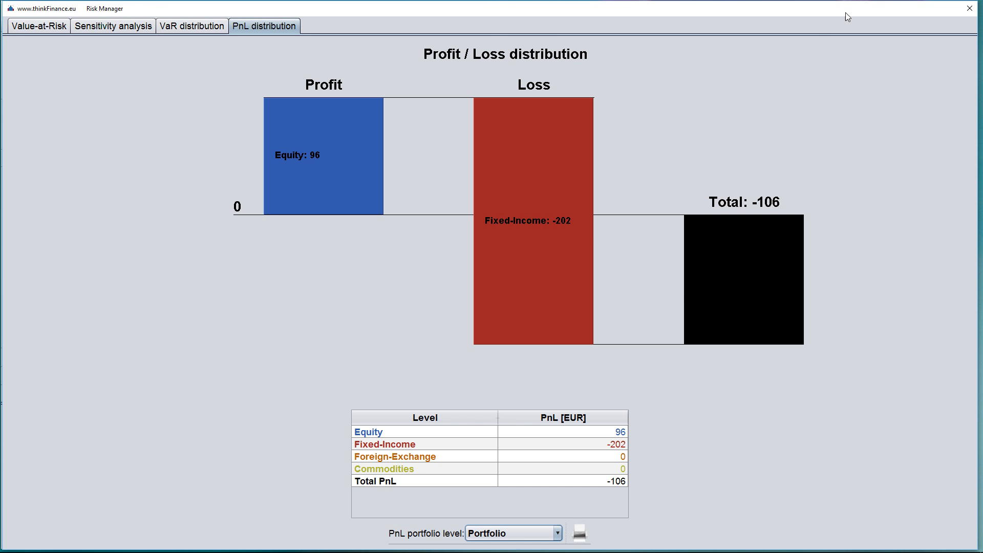
left_click(970, 9)
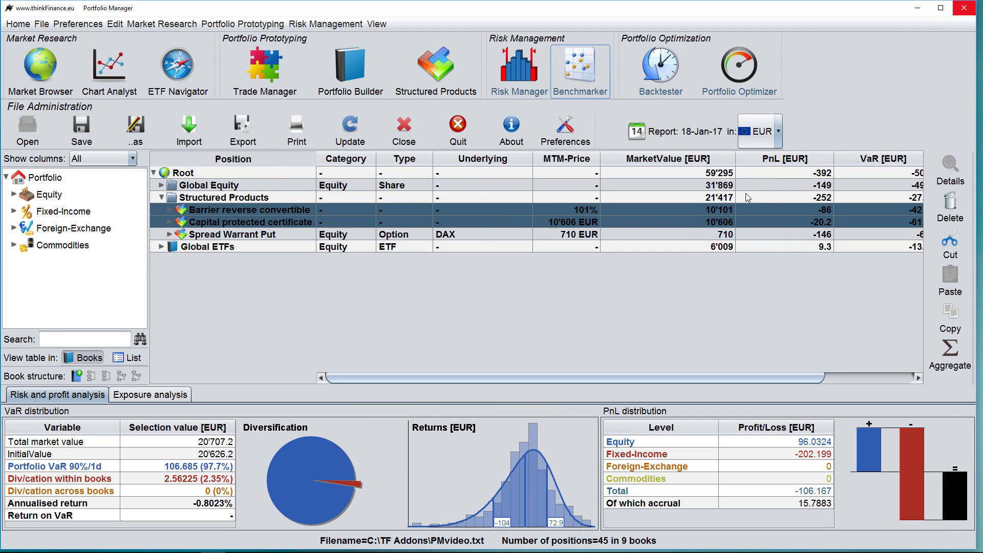